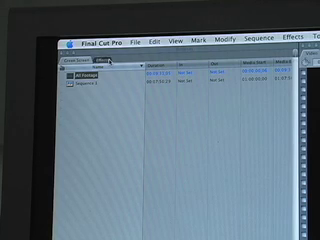
Expand Video Filters > Key in the Effects list and select Chroma Keyer.
{"action": "left_click", "coordinate": [103, 60]}
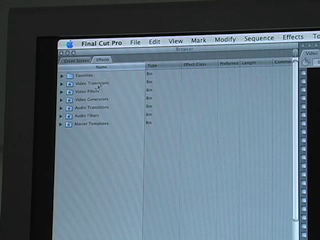
{"action": "left_click", "coordinate": [65, 90]}
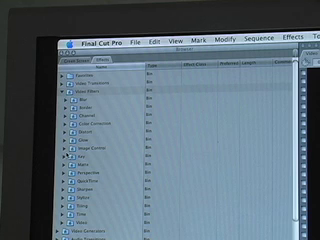
{"action": "left_click", "coordinate": [65, 156]}
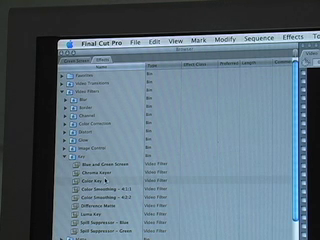
{"action": "left_click", "coordinate": [98, 172]}
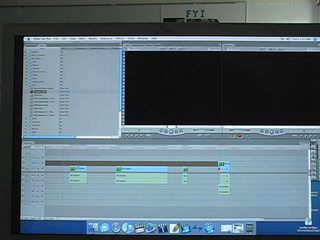
Jump to the green-screen footage and select its All Footage clip in the Timeline.
{"action": "key", "text": "space"}
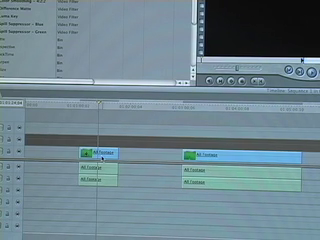
{"action": "left_click", "coordinate": [77, 169]}
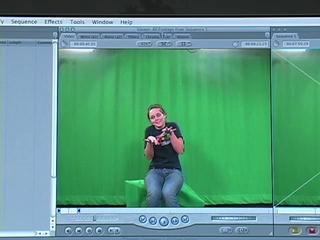
Widen the Chroma Keyer hue range so it removes the green backdrop.
{"action": "left_click", "coordinate": [155, 37]}
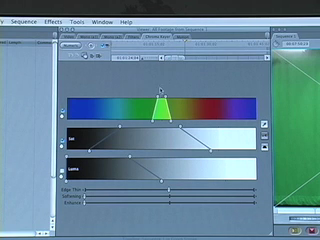
{"action": "left_click_drag", "start_coordinate": [160, 98], "coordinate": [185, 98]}
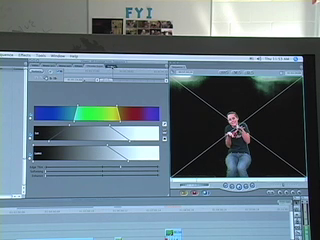
{"action": "key", "text": "Tab"}
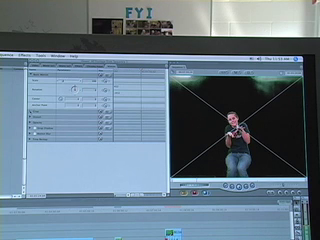
Adjust the expanded Chroma Keyer parameters to clear the remaining green at the top.
{"action": "left_click", "coordinate": [30, 113]}
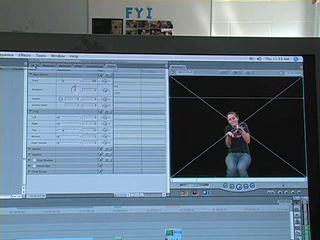
{"action": "left_click", "coordinate": [40, 65]}
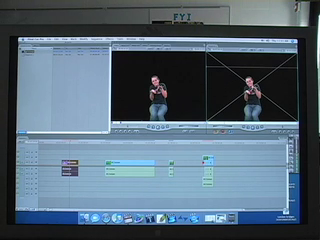
Close the green-screen Canvas view and open the audition sequence.
{"action": "key", "text": "ctrl+u"}
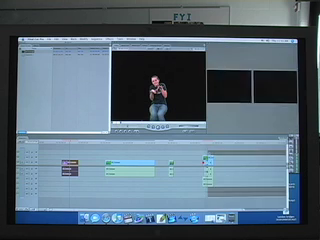
{"action": "key", "text": "ctrl+u"}
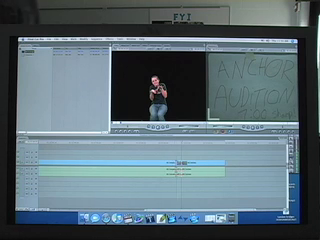
Delete the audition clips before the edit point and cut the remaining clips.
{"action": "left_click", "coordinate": [172, 161]}
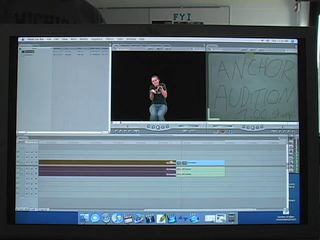
{"action": "key", "text": "Delete"}
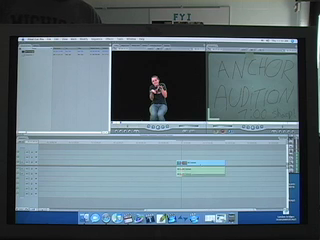
{"action": "key", "text": "super+a"}
{"action": "key", "text": "Delete"}
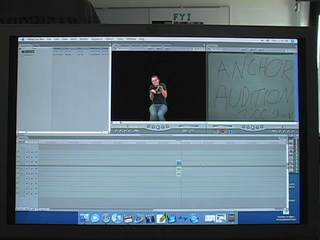
Undo the cuts and paste the copied clip into the green-screen sequence.
{"action": "key", "text": "super+z"}
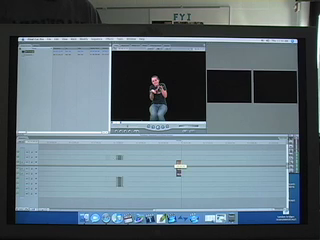
{"action": "key", "text": "super+z"}
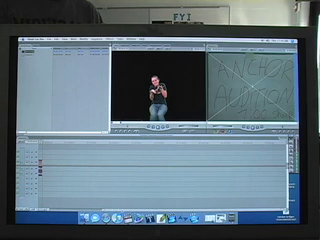
{"action": "key", "text": "super+z"}
{"action": "key", "text": "super+z"}
{"action": "key", "text": "super+z"}
{"action": "key", "text": "super+z"}
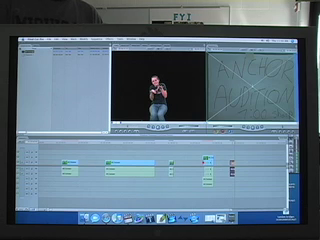
{"action": "key", "text": "super+z"}
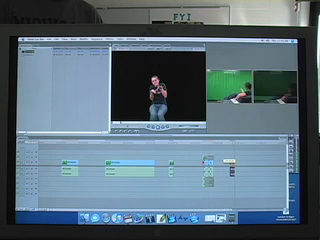
{"action": "key", "text": "super+z"}
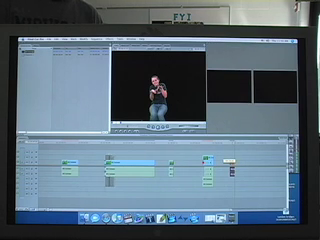
{"action": "key", "text": "super+z"}
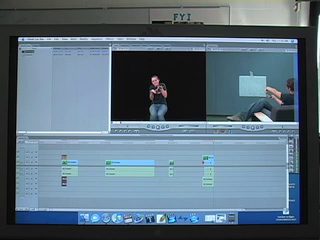
{"action": "key", "text": "super+z"}
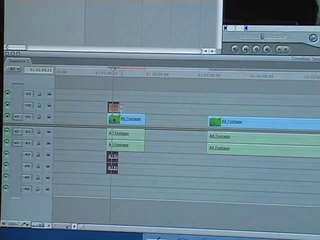
Move the pasted clip and its audio to higher tracks, aligned with the green-screen clip.
{"action": "mouse_move", "coordinate": [113, 105]}
{"action": "left_mouse_down"}
{"action": "mouse_move", "coordinate": [121, 99]}
{"action": "mouse_move", "coordinate": [125, 110]}
{"action": "left_mouse_up"}
{"action": "left_click", "coordinate": [130, 120]}
{"action": "left_click", "coordinate": [113, 105]}
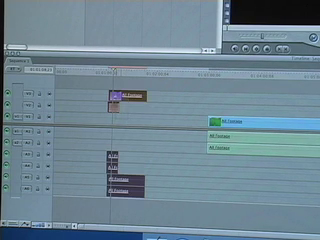
{"action": "left_click_drag", "start_coordinate": [113, 95], "coordinate": [114, 106]}
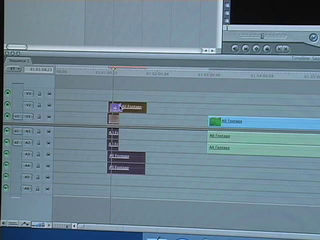
{"action": "left_click", "coordinate": [138, 120]}
{"action": "left_click_drag", "start_coordinate": [114, 106], "coordinate": [123, 104]}
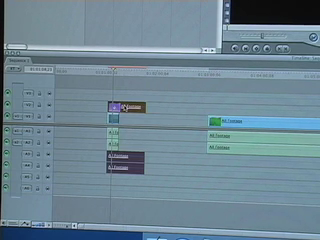